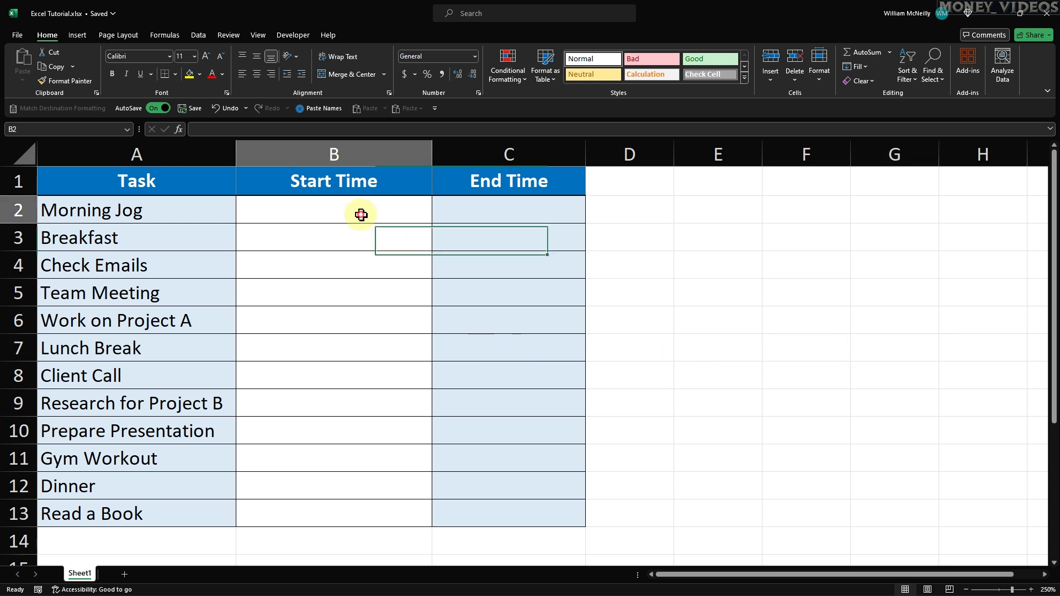
# Step: Select the empty Start and End Time cells B2:C13 and bring up their context menu
pyautogui.moveTo(348, 212); pyautogui.dragTo(537, 510)
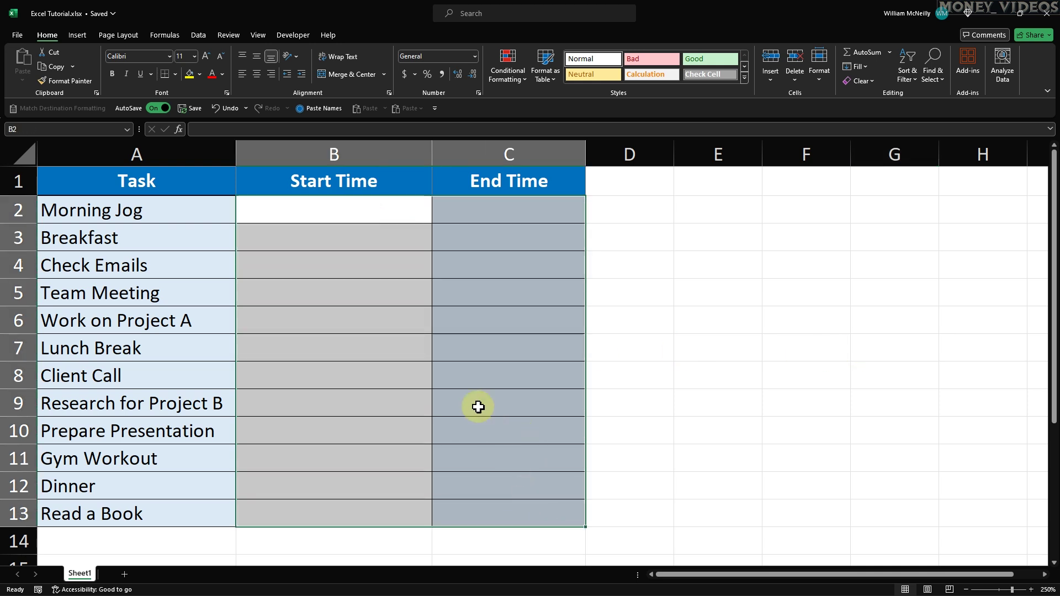
pyautogui.rightClick(361, 375)
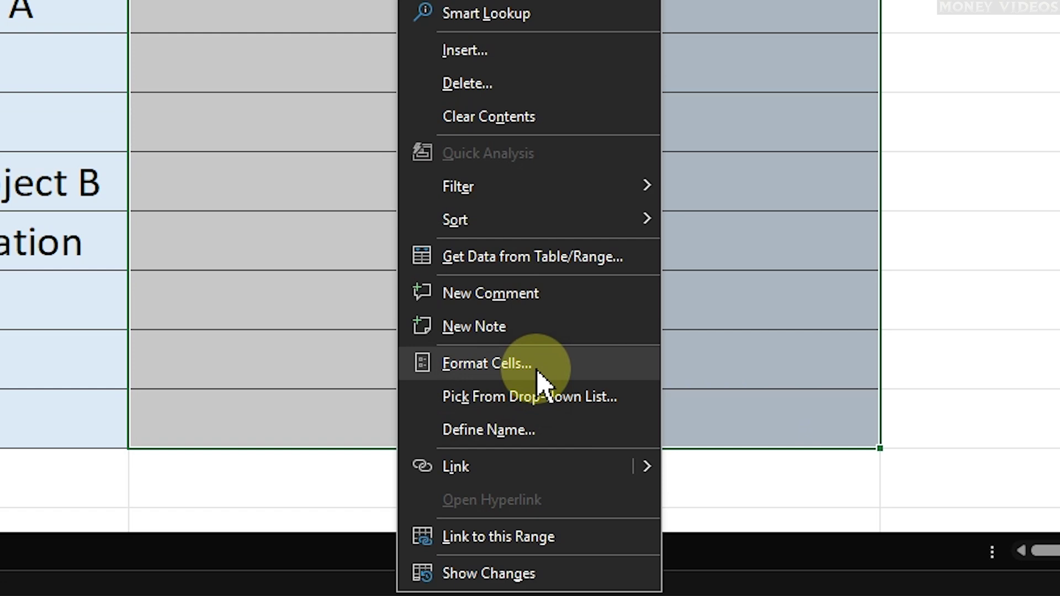
# Step: Open Format Cells for the selected B2:C13 range
pyautogui.click(539, 373)
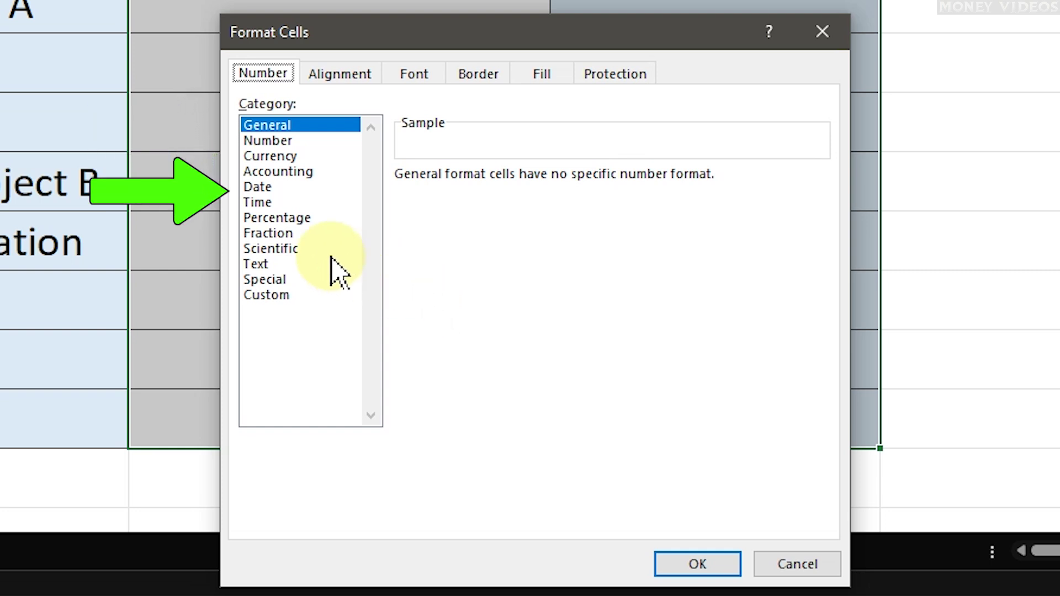
# Step: Apply the Time category's 1:30 PM format to the Start and End Time cells
pyautogui.click(282, 202)
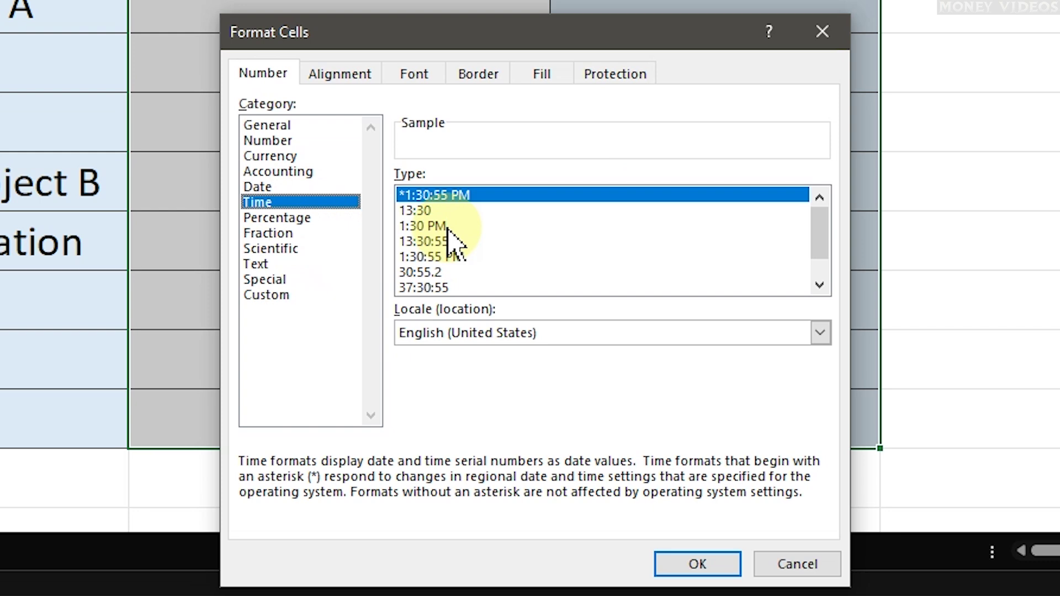
pyautogui.click(494, 226)
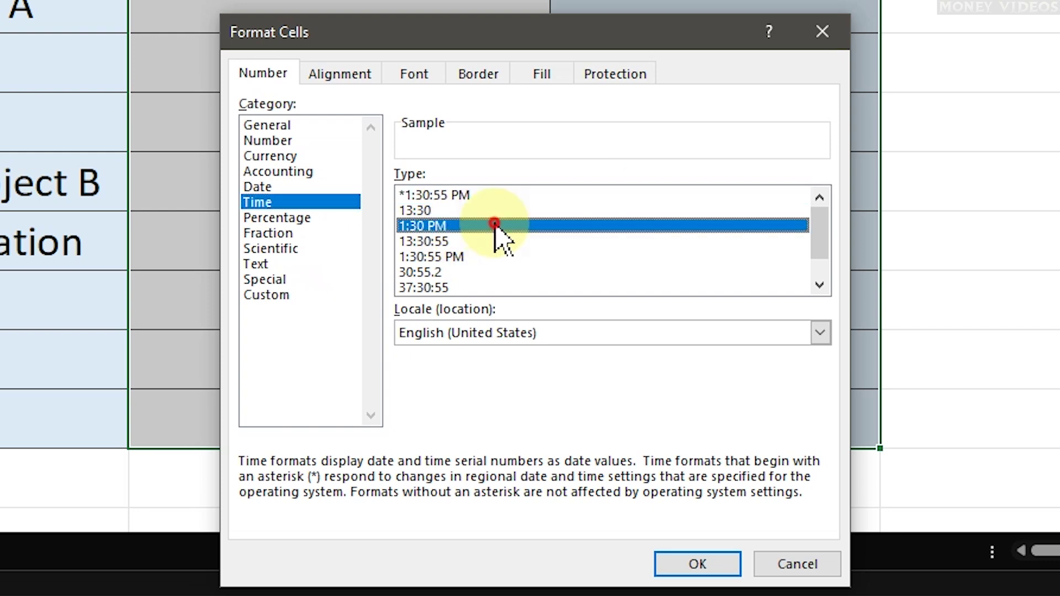
pyautogui.click(698, 560)
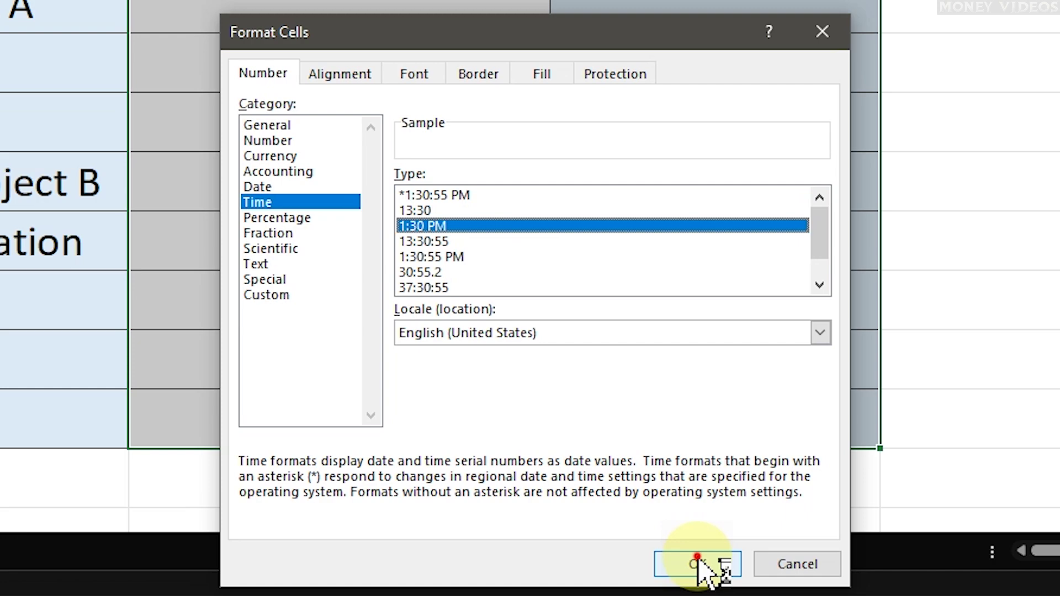
pyautogui.click(697, 564)
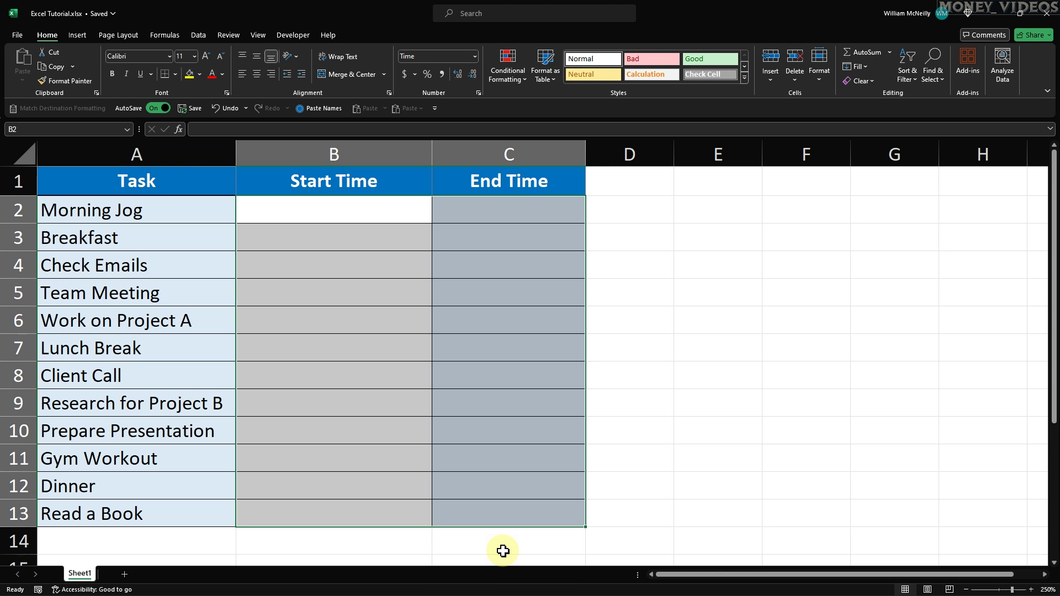
# Step: Enter 06:30 in cell B2 as Morning Jog's start time, showing 6:30 AM
pyautogui.click(348, 214)
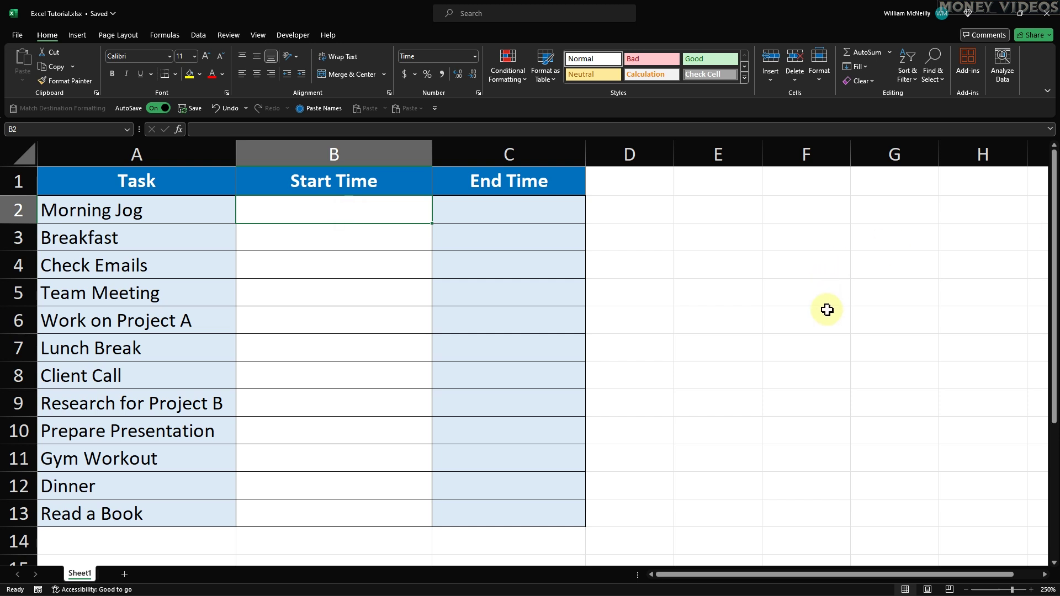
pyautogui.write('06')
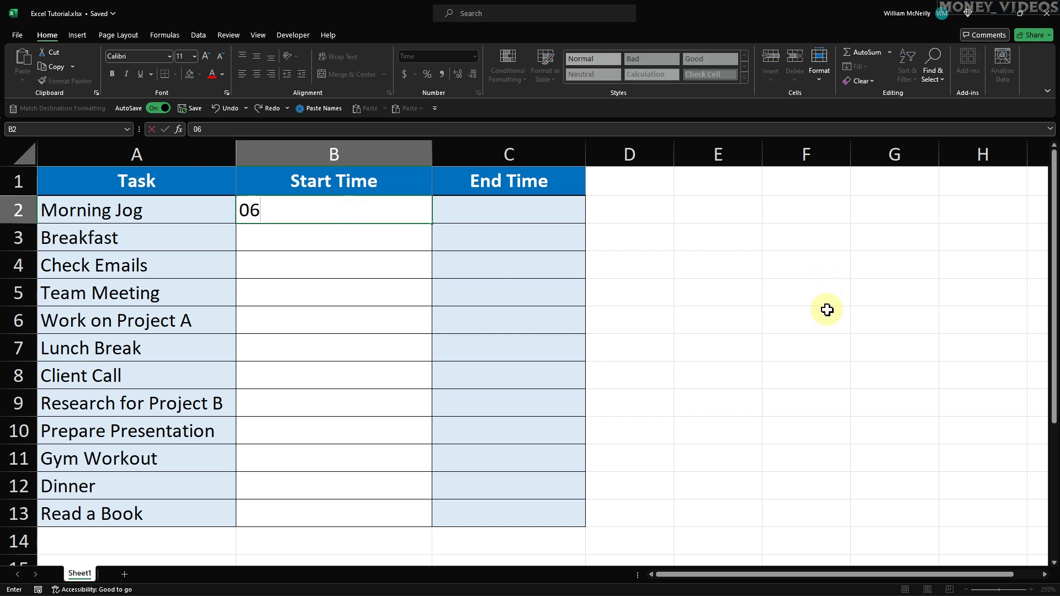
pyautogui.write(':30')
pyautogui.press('Return')
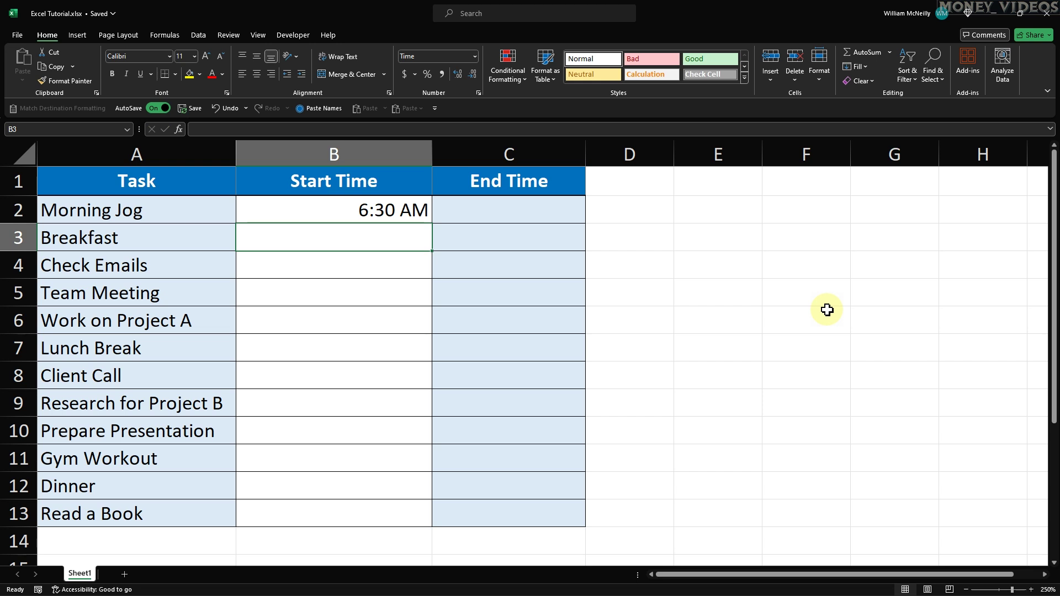
pyautogui.write('1')
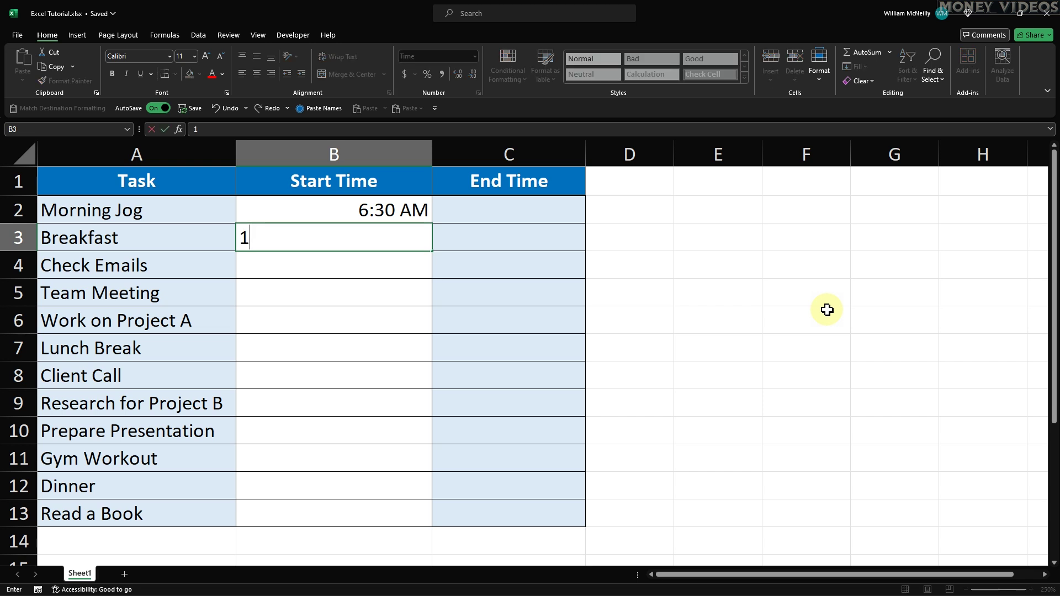
pyautogui.write('6:')
pyautogui.write('3')
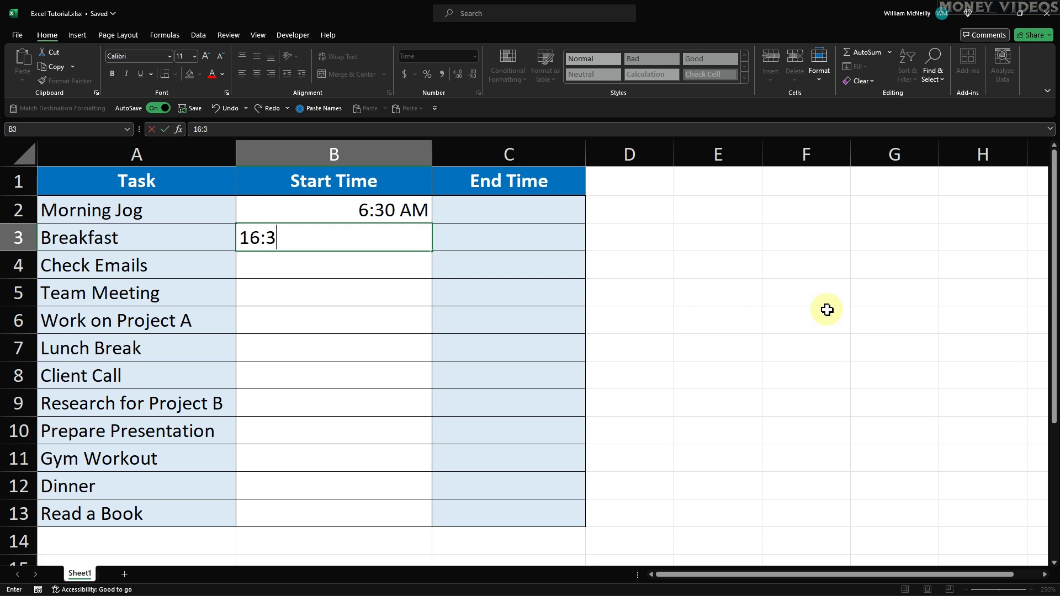
pyautogui.write('0')
# Step: Commit 16:30 in cell B3 so Breakfast starts at 4:30 PM
pyautogui.press('Return')
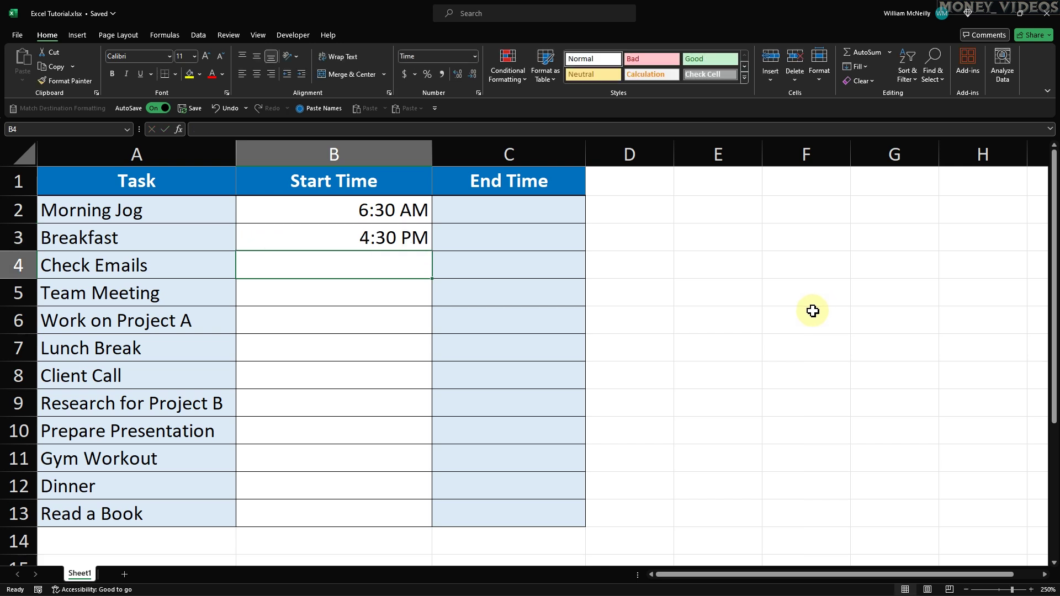